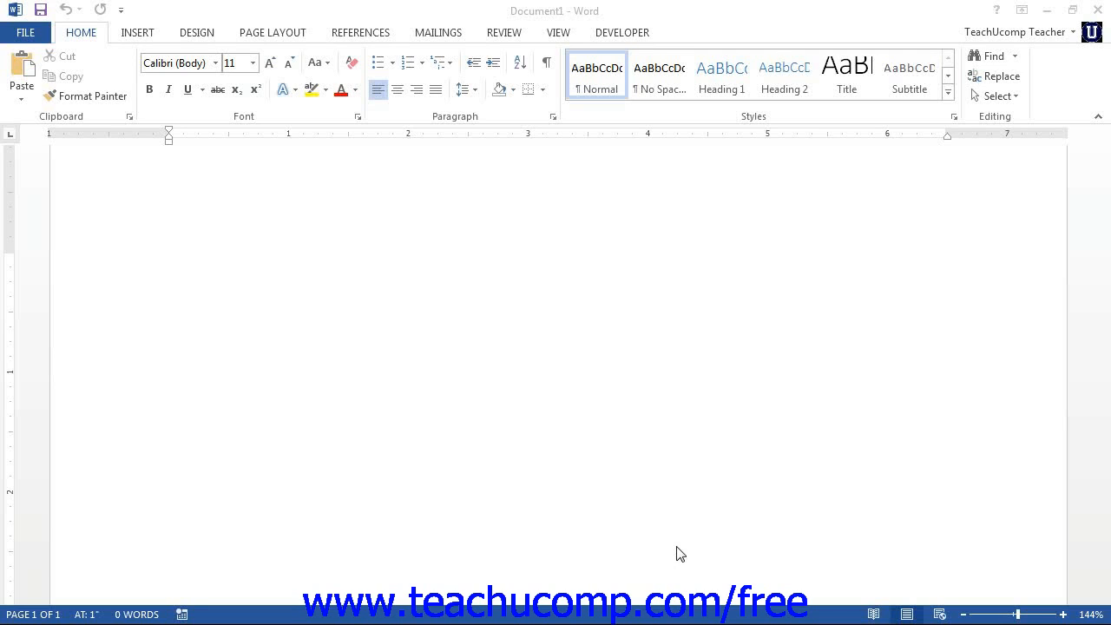
# Start the Step-by-Step Mail Merge Wizard for letters using the current document and advance to recipient selection.
pyautogui.click(441, 35)
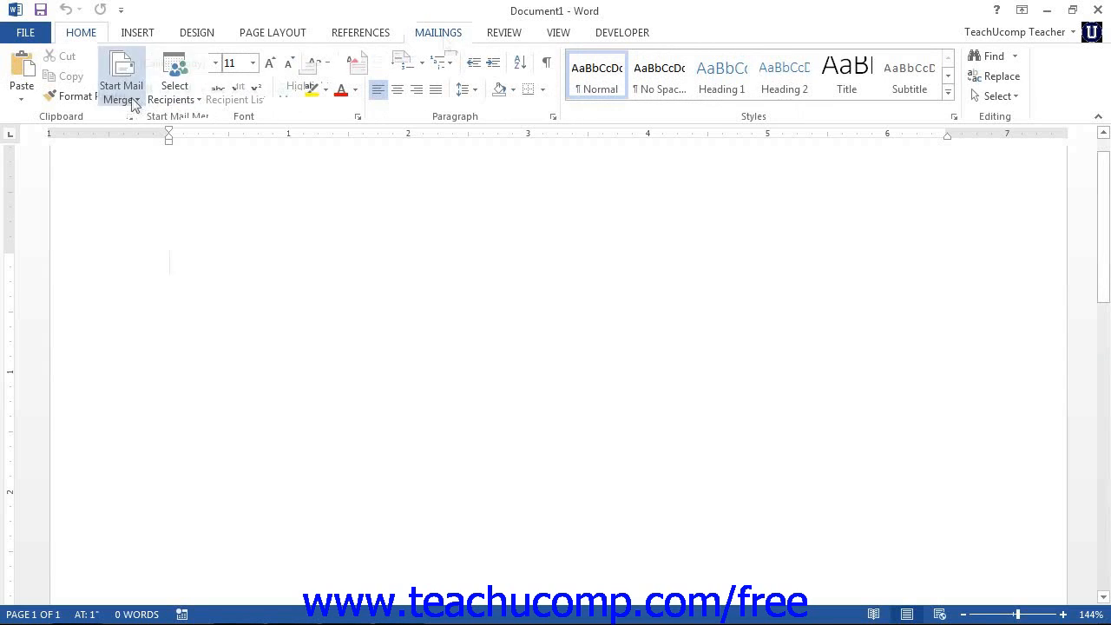
pyautogui.click(130, 97)
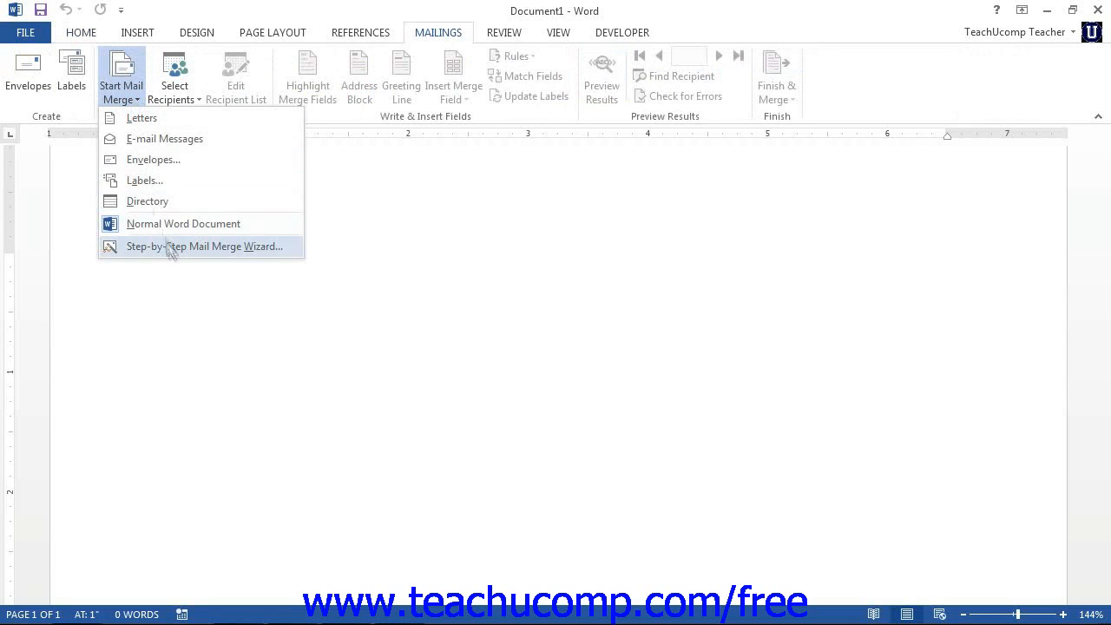
pyautogui.click(199, 246)
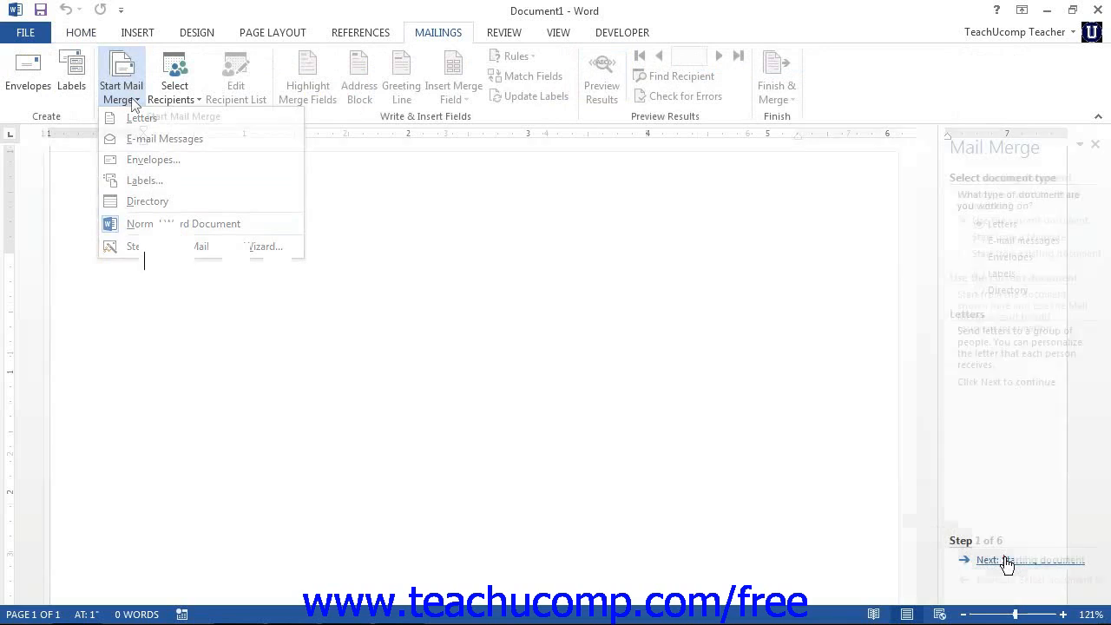
pyautogui.click(1005, 562)
pyautogui.click(1006, 563)
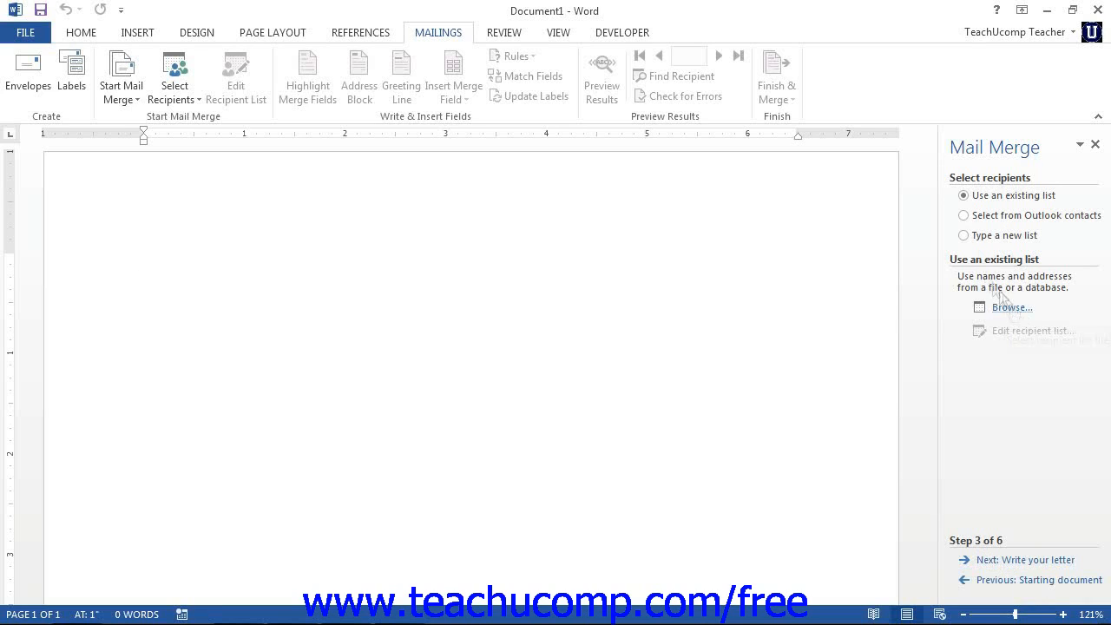
# Create a new typed recipient list and fill in the first entry's title as Mr plus the recipient's first and last name.
pyautogui.click(971, 236)
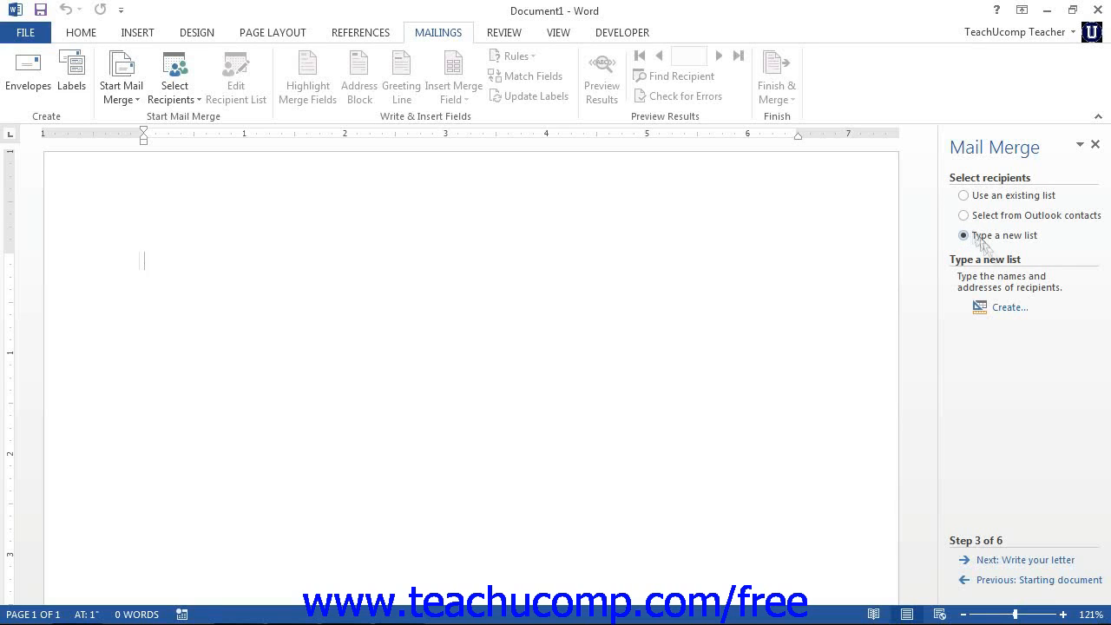
pyautogui.click(1005, 307)
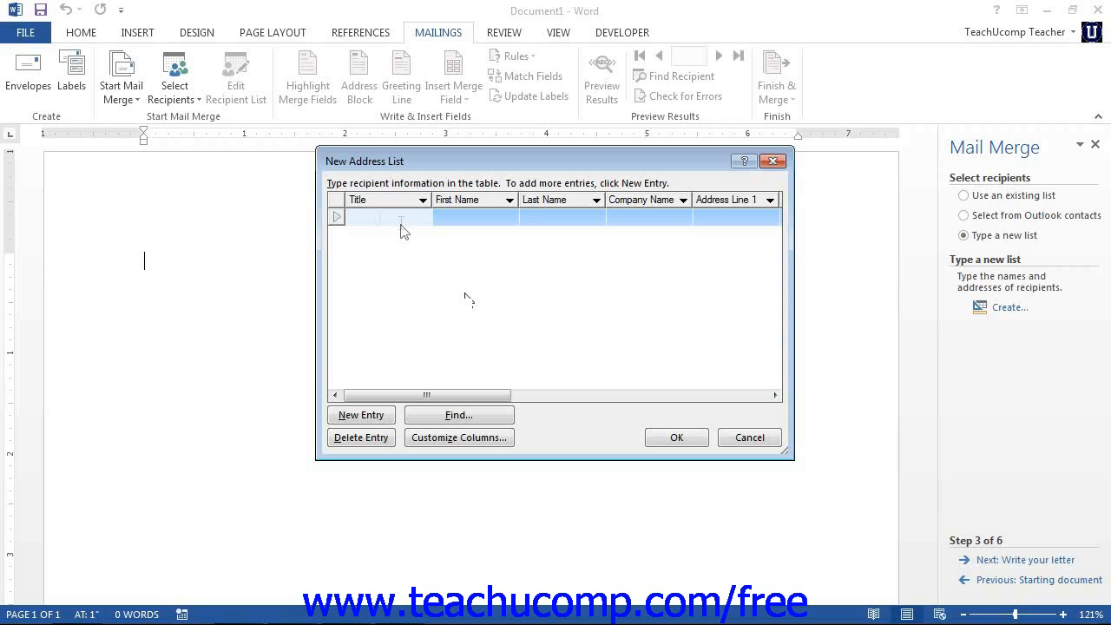
pyautogui.click(361, 216)
pyautogui.write('Mr')
pyautogui.press('Tab')
pyautogui.write('Tom')
pyautogui.press('Tab')
pyautogui.write('Smith')
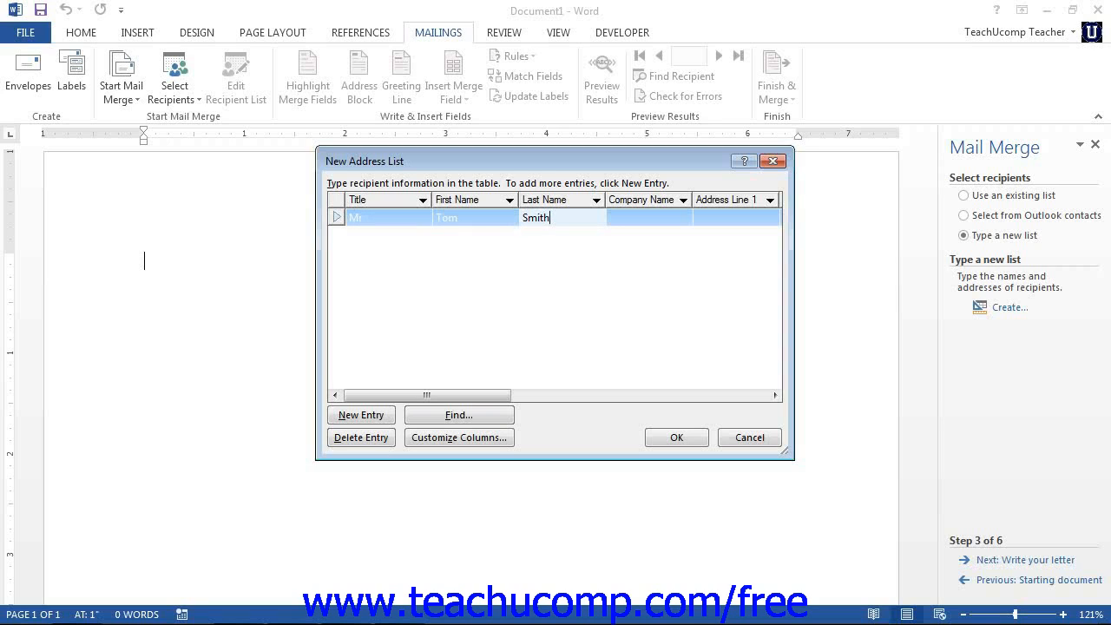
# Complete the recipient entry with company name TeachUComp and the street address in Address Line 1.
pyautogui.press('Tab')
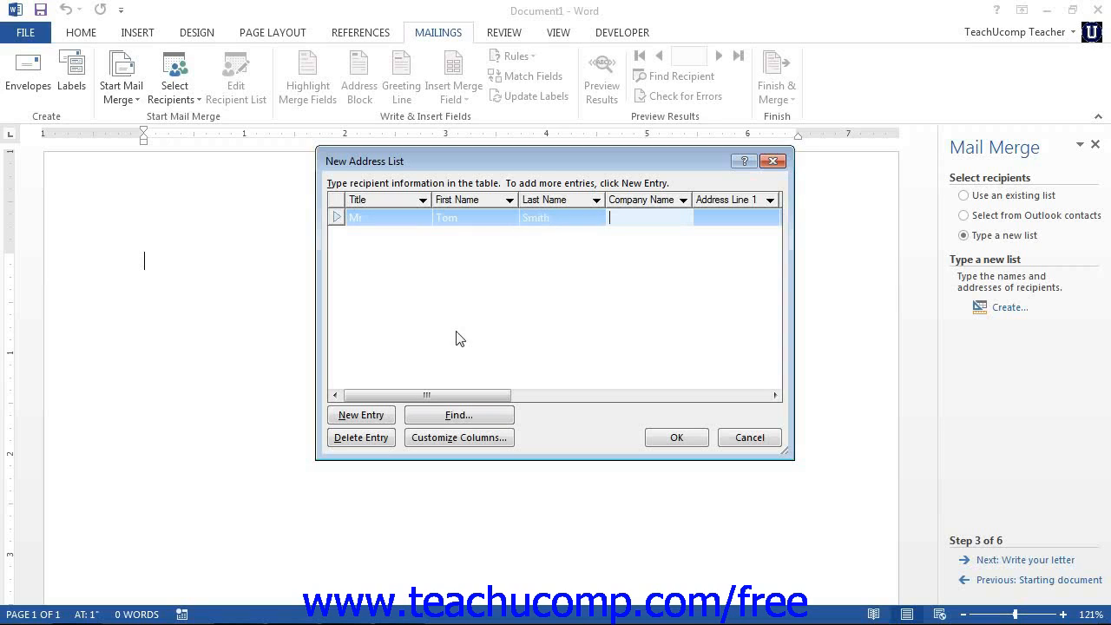
pyautogui.write('TeachUComp')
pyautogui.press('Tab')
pyautogui.write('123')
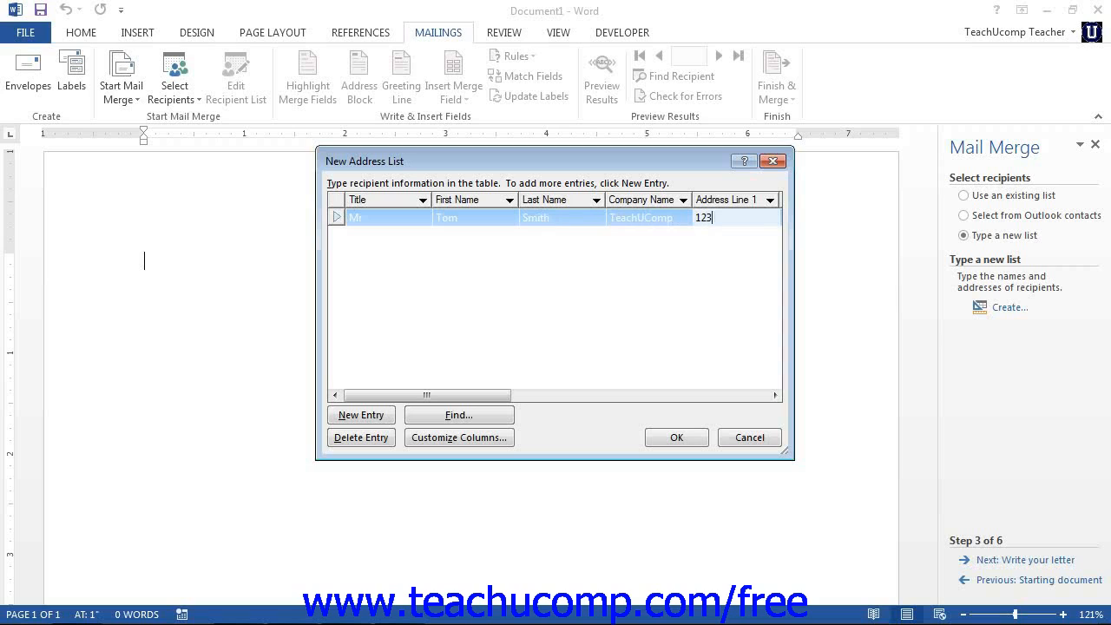
pyautogui.write(' Anywhere ST')
pyautogui.click(398, 217)
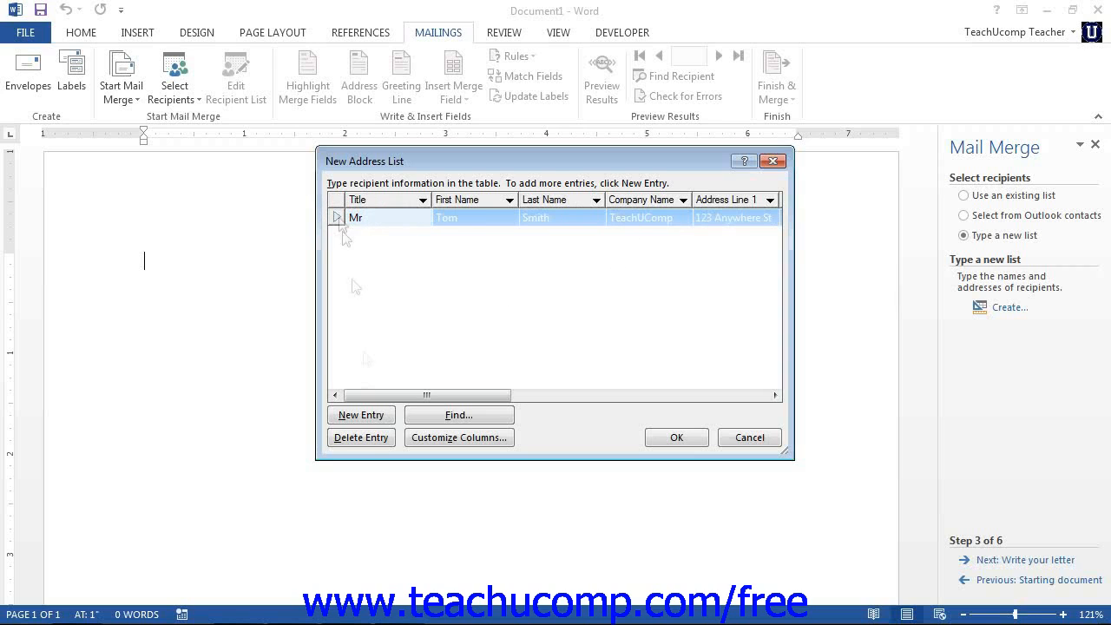
pyautogui.click(368, 437)
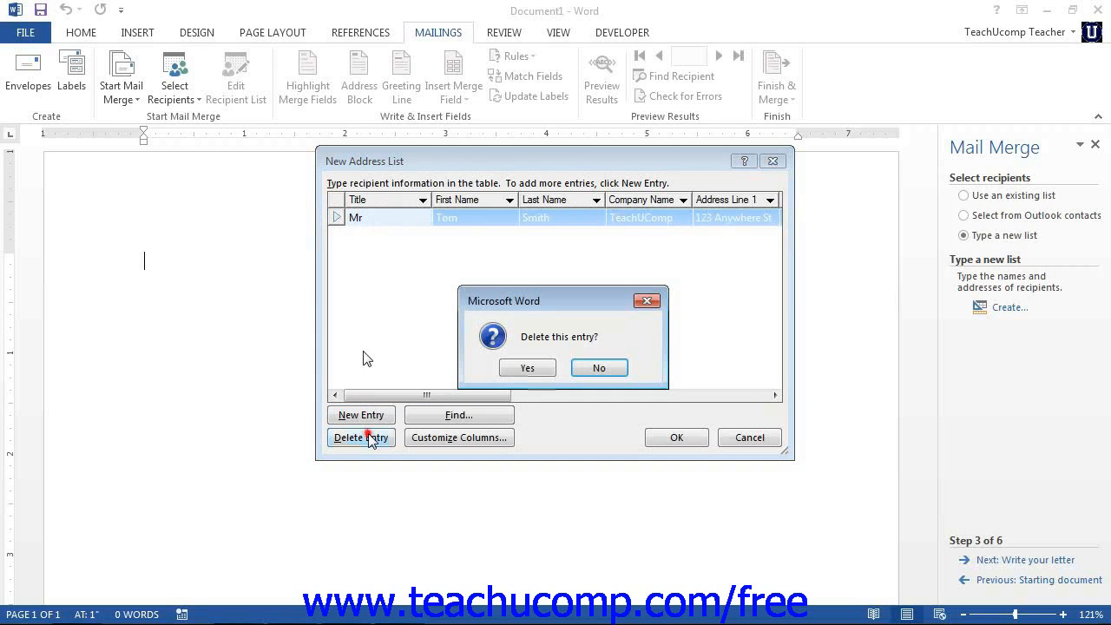
pyautogui.click(611, 371)
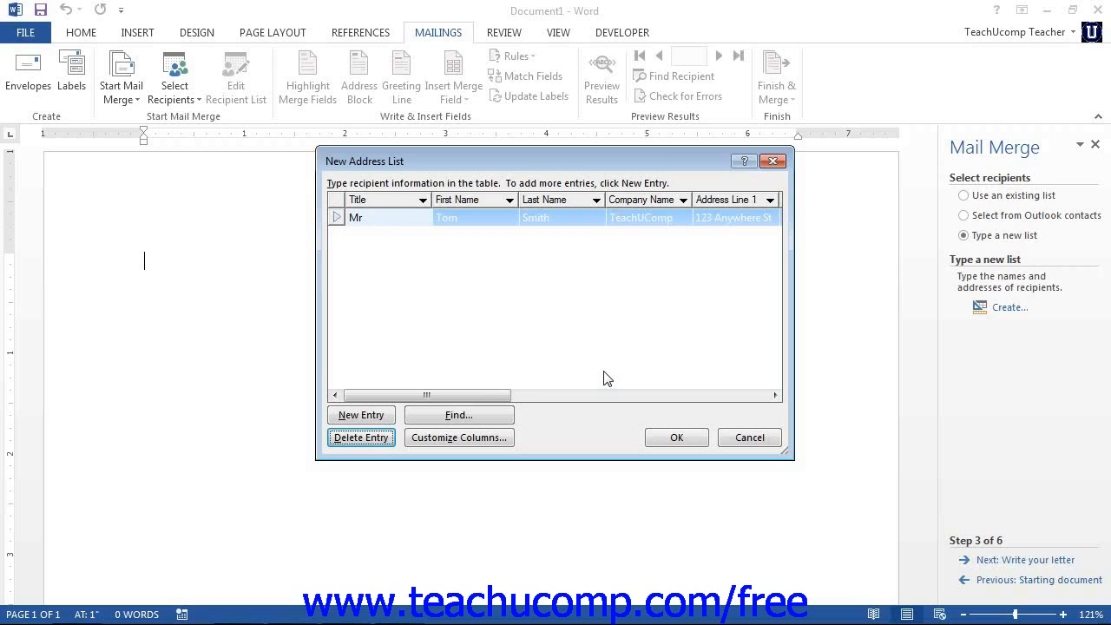
# Examine the Find Entry search scopes for all fields and a single field without running a search.
pyautogui.click(491, 419)
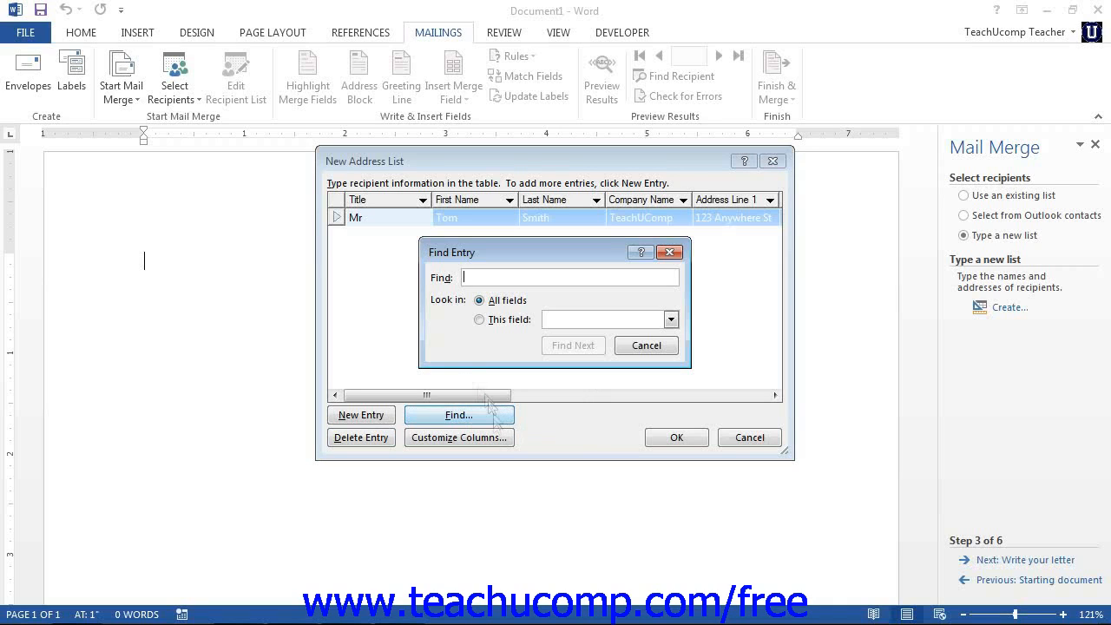
pyautogui.click(480, 319)
pyautogui.click(480, 301)
pyautogui.click(661, 348)
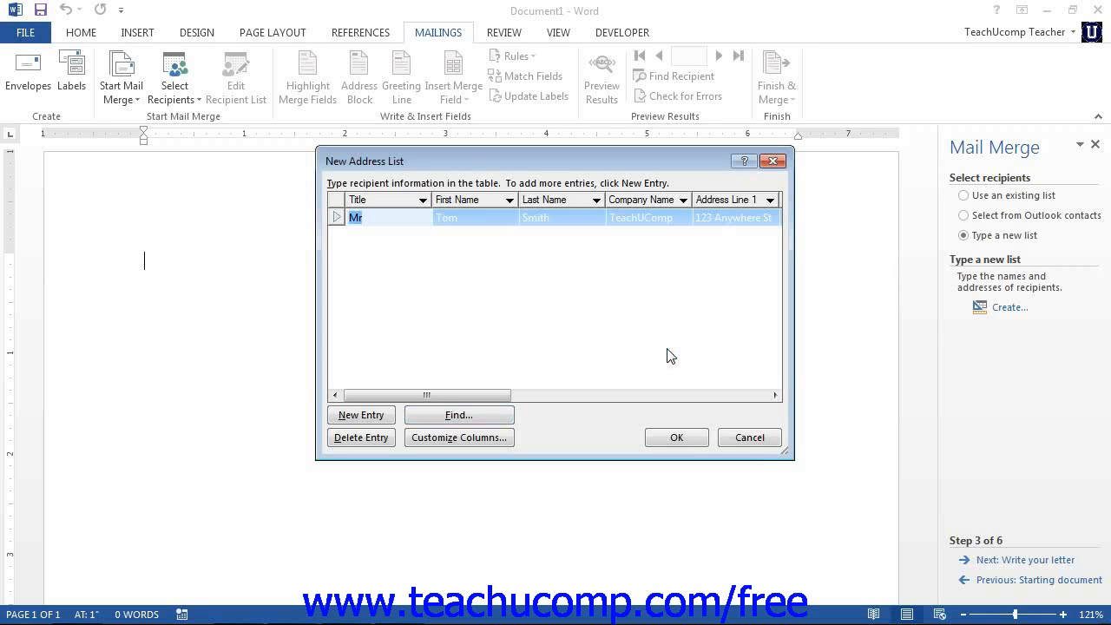
# Examine the address list's column customization options for adding, deleting, renaming and reordering fields, discarding any changes.
pyautogui.click(471, 441)
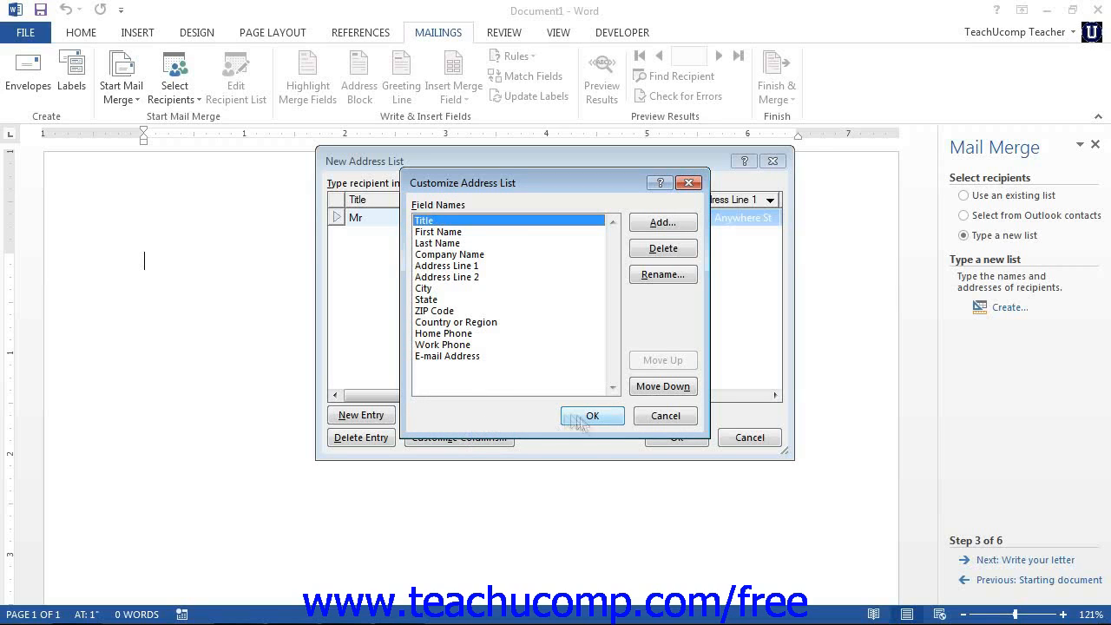
pyautogui.click(665, 224)
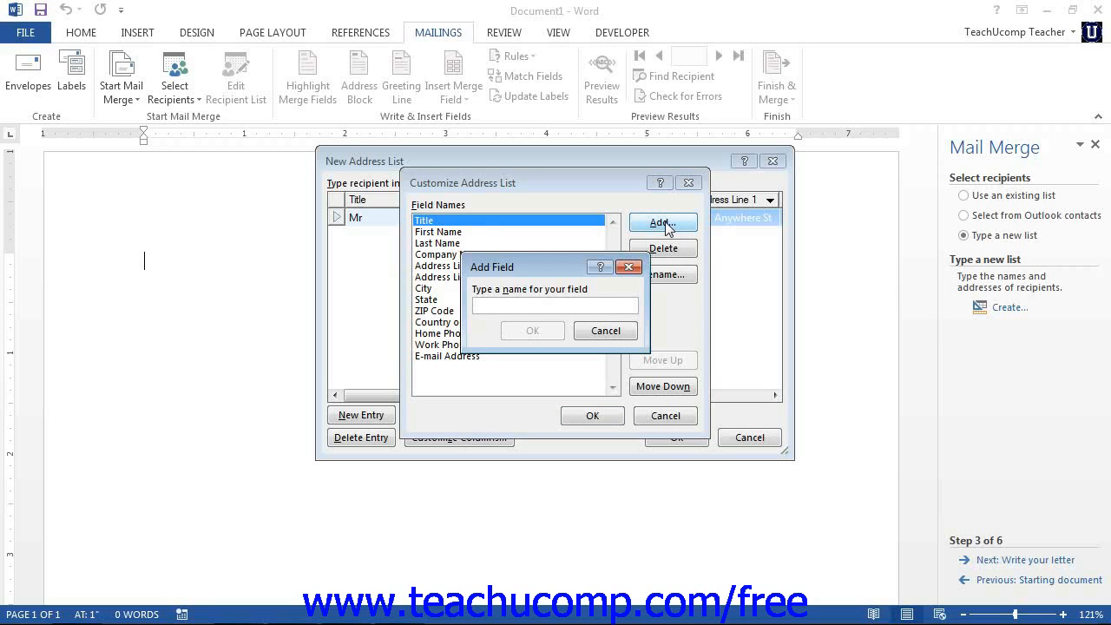
pyautogui.click(629, 266)
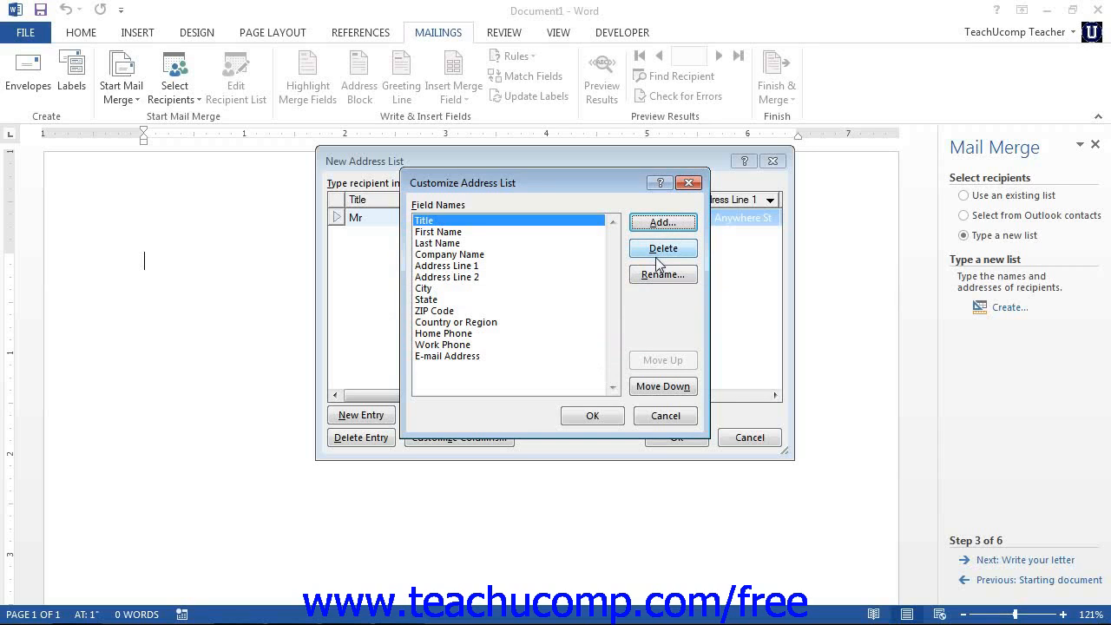
pyautogui.click(660, 259)
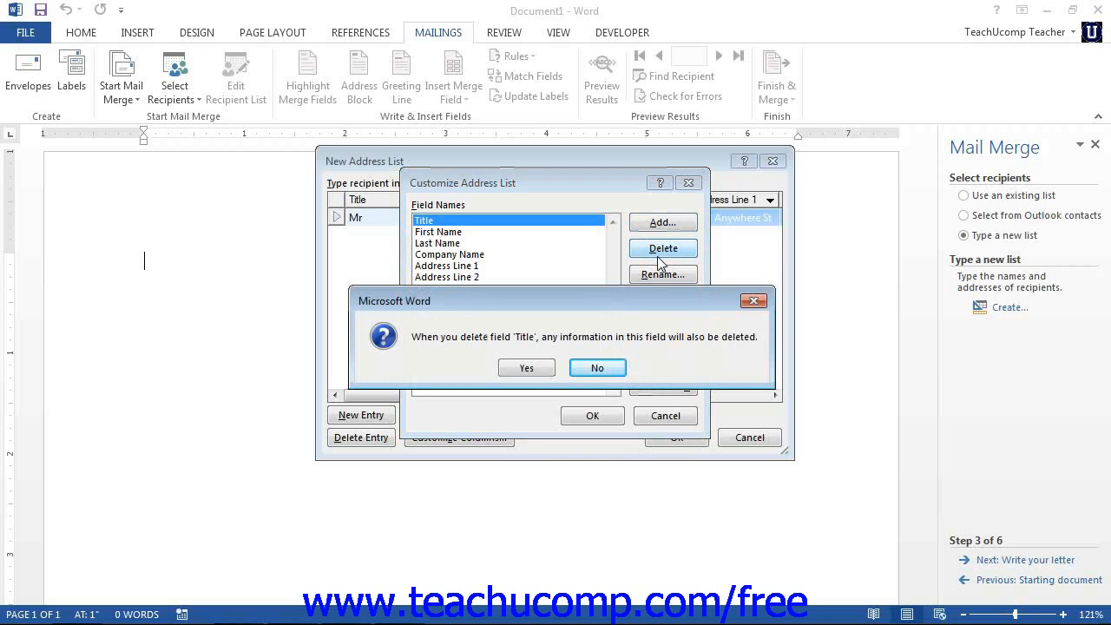
pyautogui.click(613, 366)
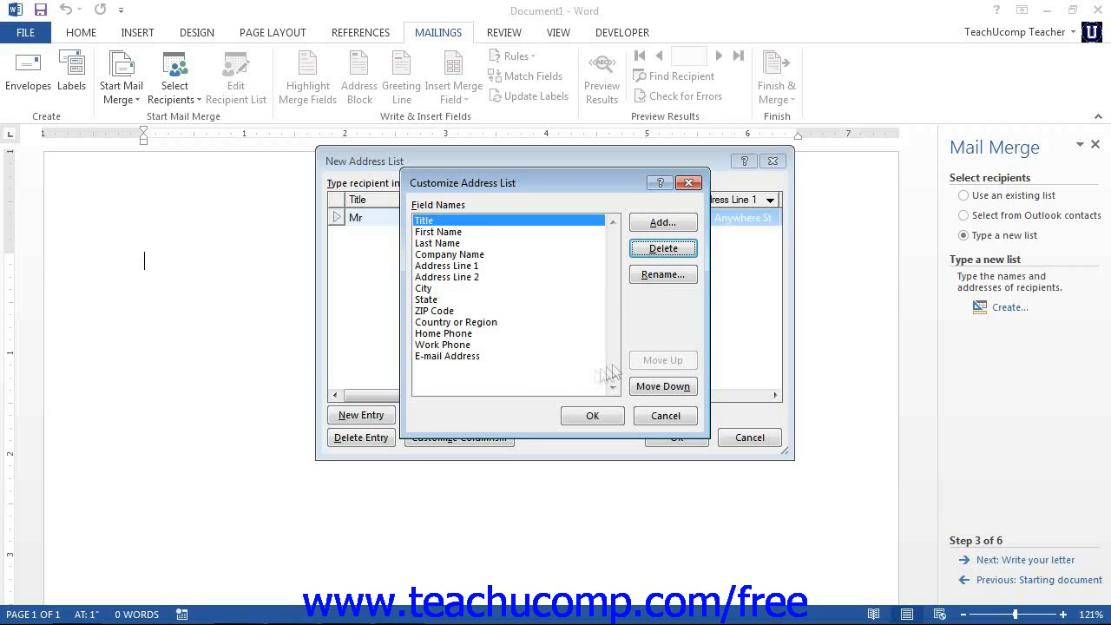
pyautogui.click(659, 274)
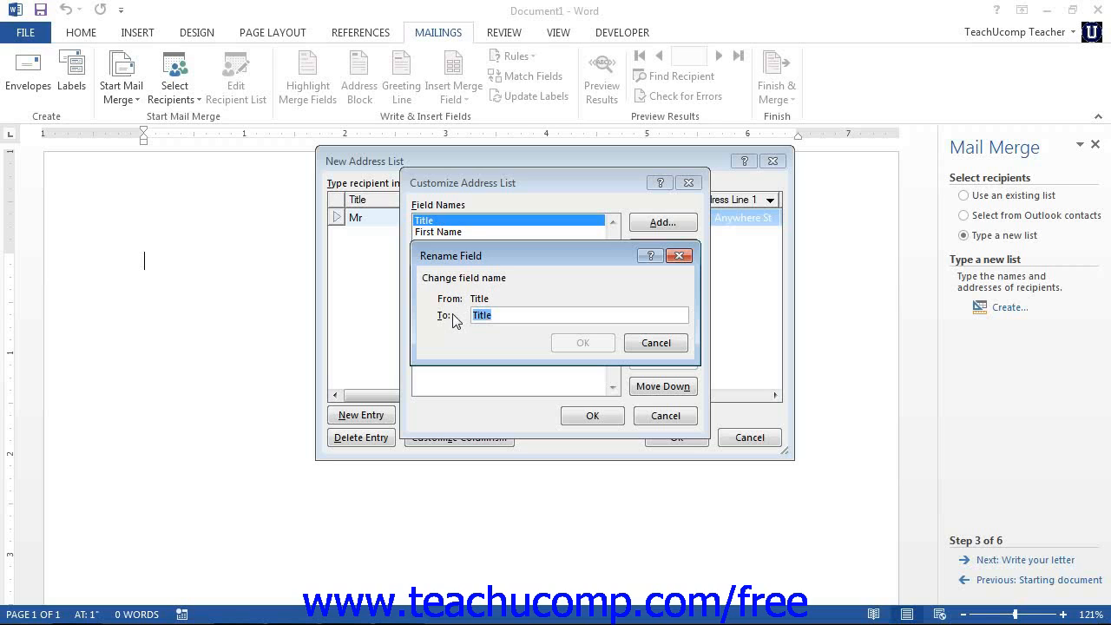
pyautogui.click(651, 346)
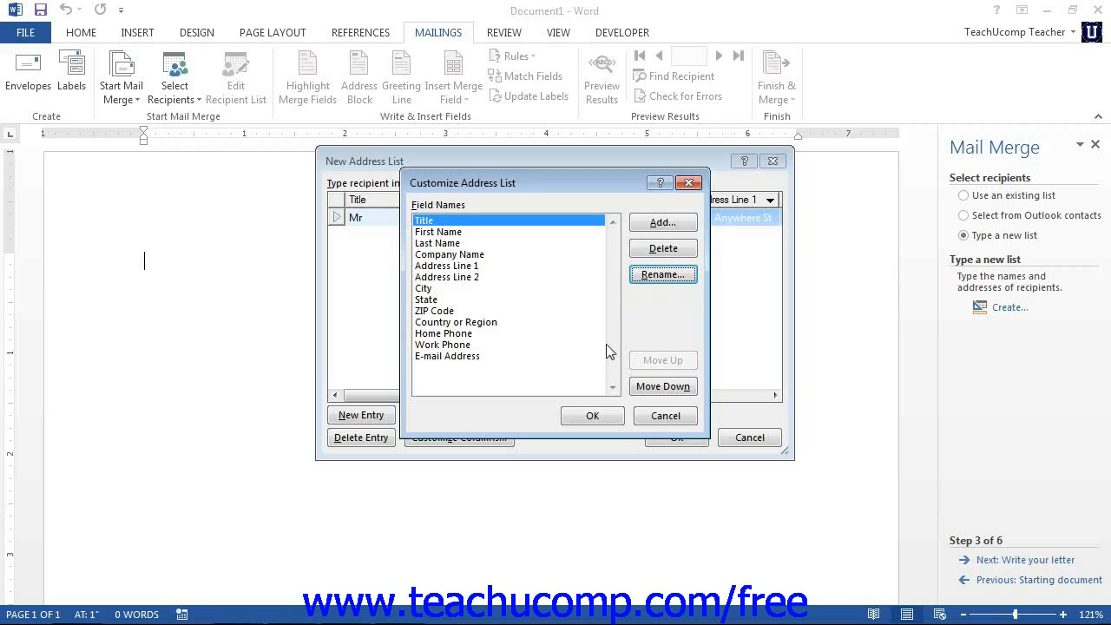
pyautogui.click(519, 311)
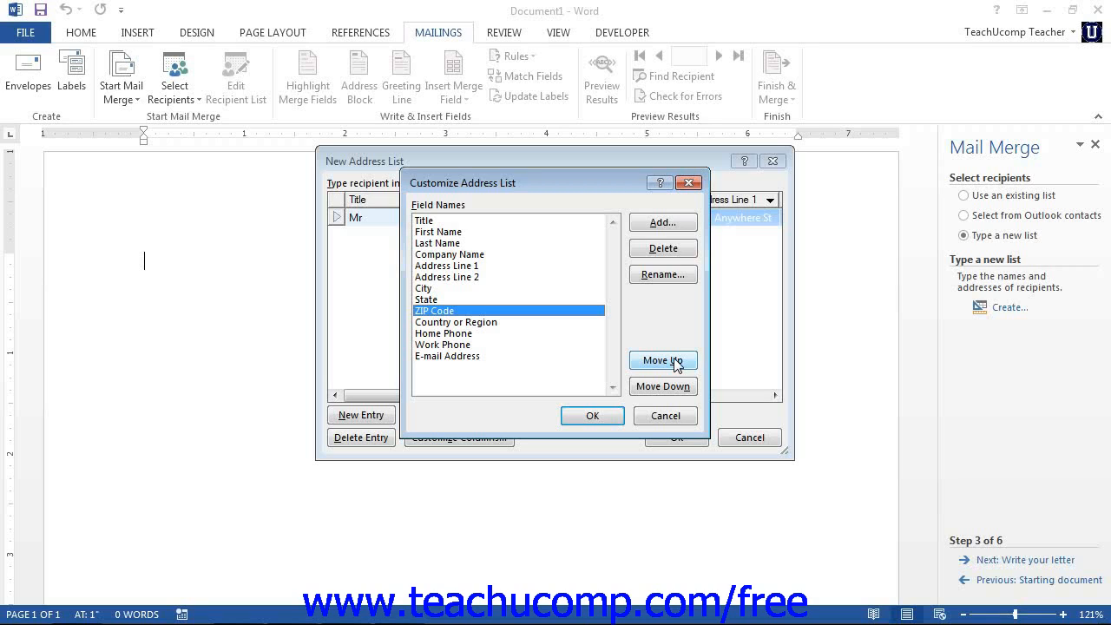
pyautogui.click(669, 417)
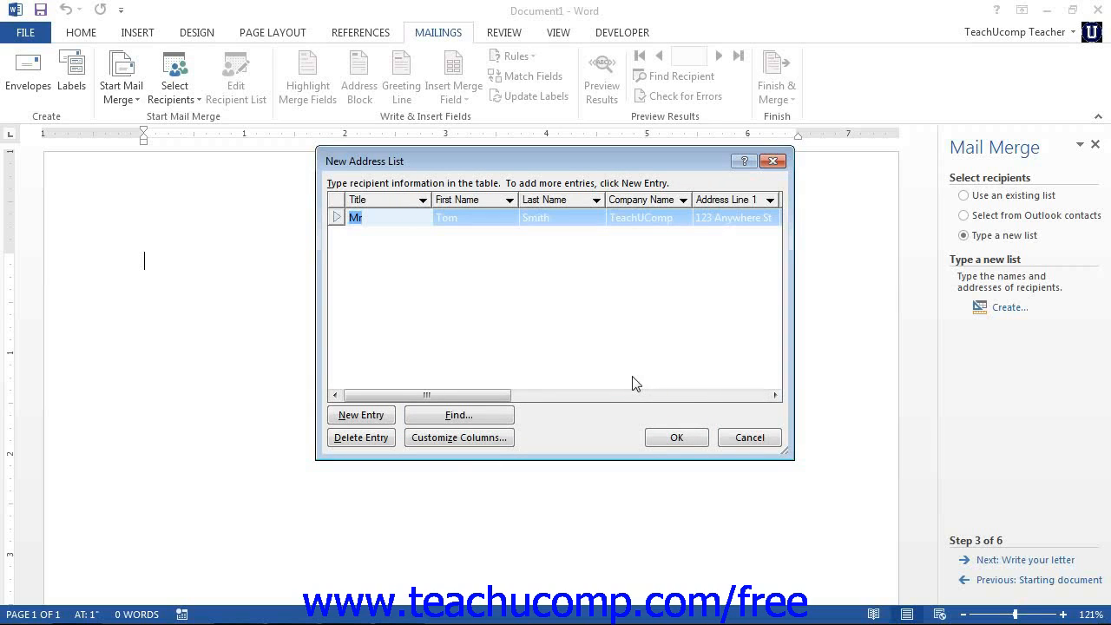
# Accept the new address list with its recipient entry.
pyautogui.click(665, 437)
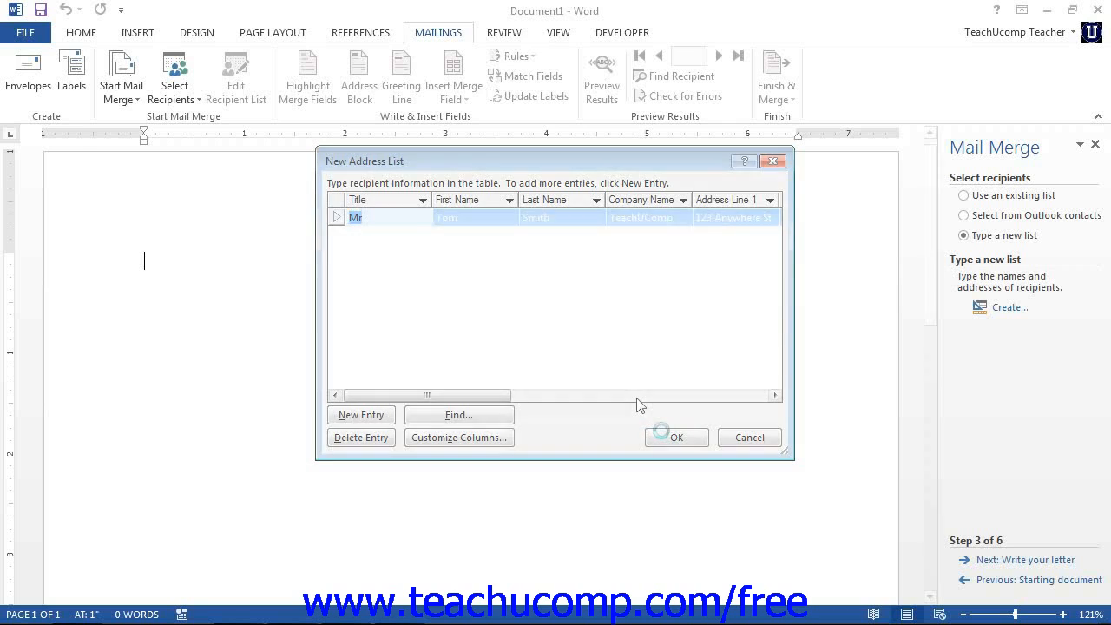